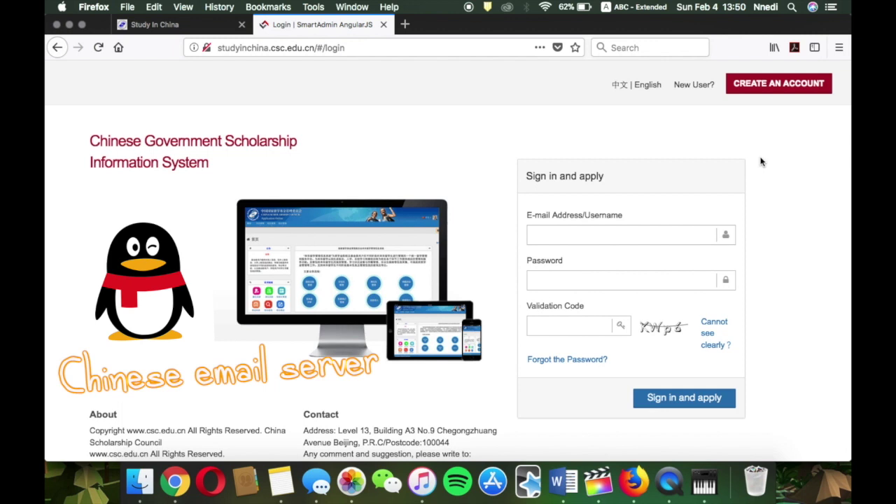
Step: Sign in to the Chinese Government Scholarship Information System with the account e-mail, password and validation code
{"action": "left_click", "coordinate": [605, 234]}
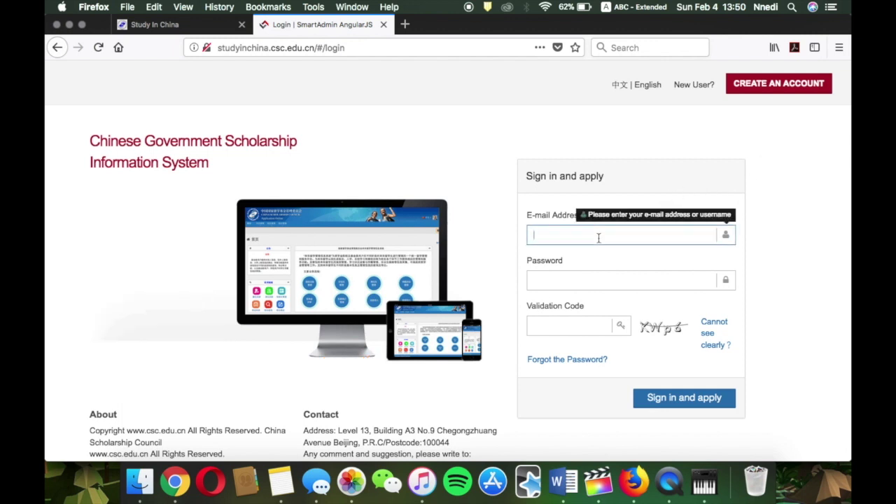
{"action": "key", "text": "F4"}
{"action": "left_click", "coordinate": [448, 221]}
{"action": "left_click", "coordinate": [156, 203]}
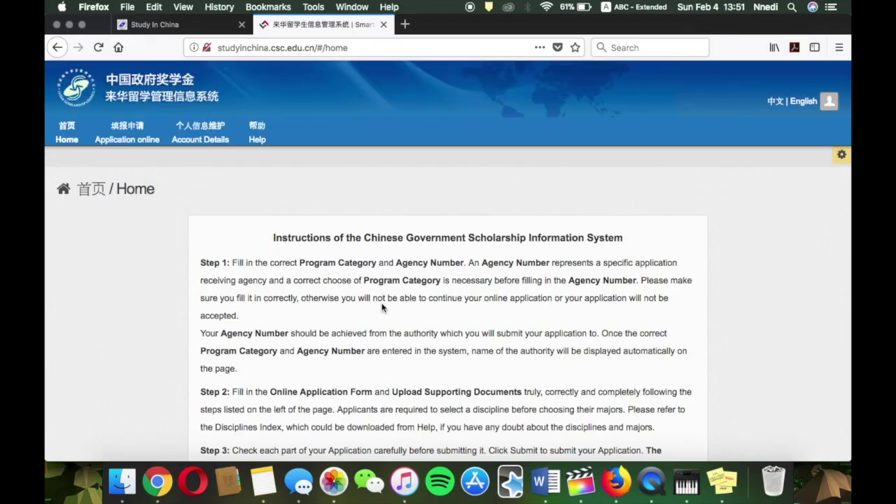
Step: Read the home page instructions on the application steps, program category types and agency numbers
{"action": "scroll", "coordinate": [383, 303], "scroll_direction": "down", "scroll_amount": 10}
{"action": "scroll", "coordinate": [382, 303], "scroll_direction": "down", "scroll_amount": 8}
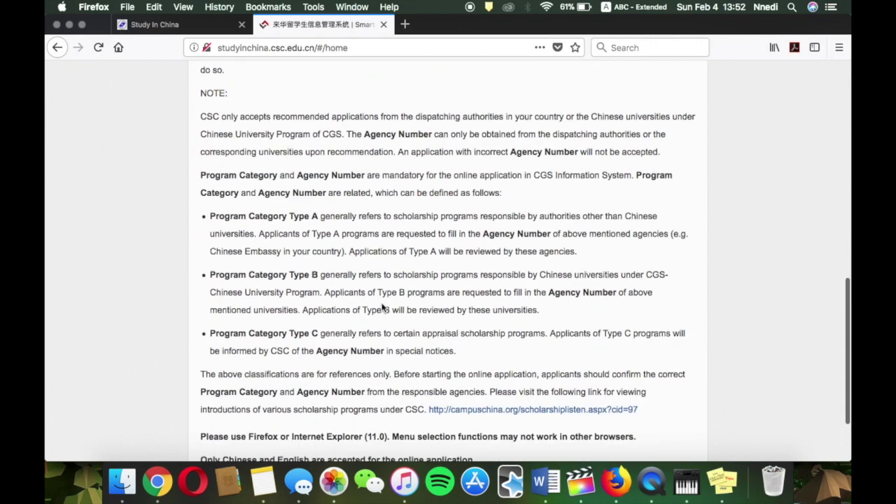
{"action": "scroll", "coordinate": [382, 303], "scroll_direction": "up", "scroll_amount": 2}
{"action": "scroll", "coordinate": [381, 303], "scroll_direction": "up", "scroll_amount": 8}
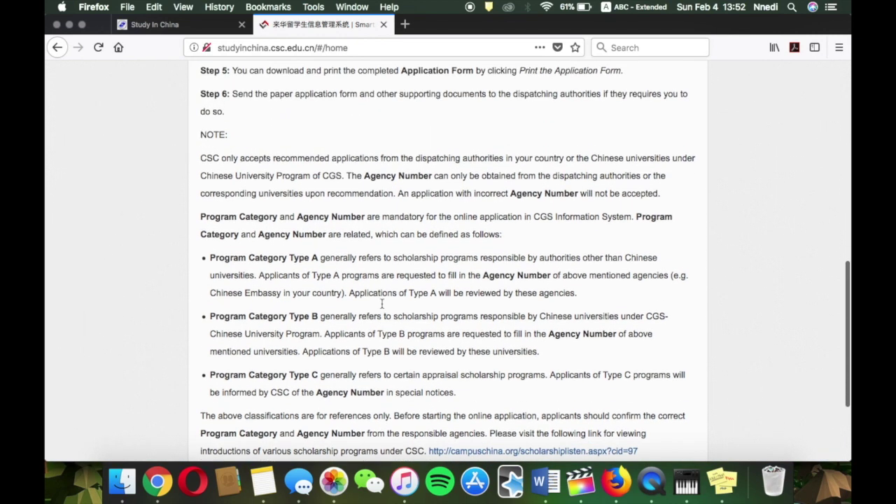
{"action": "scroll", "coordinate": [382, 307], "scroll_direction": "down", "scroll_amount": 10}
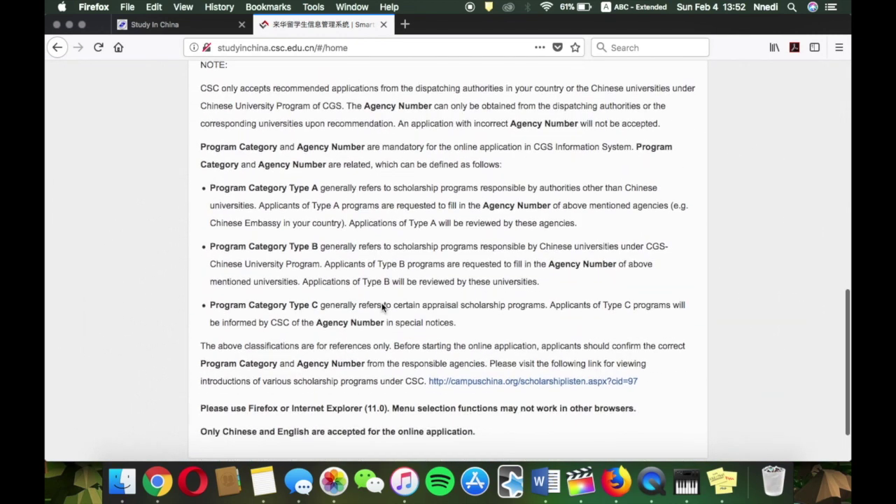
{"action": "scroll", "coordinate": [382, 307], "scroll_direction": "up", "scroll_amount": 15}
{"action": "scroll", "coordinate": [381, 306], "scroll_direction": "up", "scroll_amount": 2}
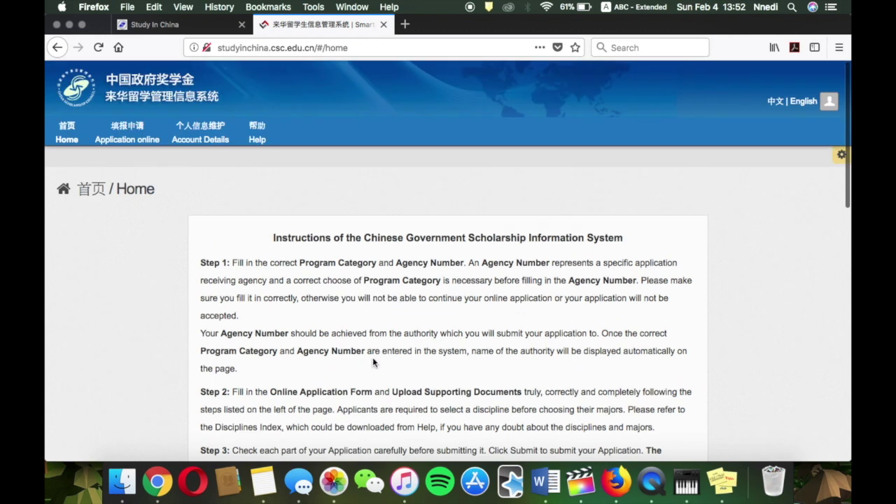
{"action": "scroll", "coordinate": [372, 361], "scroll_direction": "down", "scroll_amount": 5}
{"action": "scroll", "coordinate": [373, 361], "scroll_direction": "up", "scroll_amount": 5}
Step: Open the online application and save its program category and agency information
{"action": "left_click", "coordinate": [128, 155]}
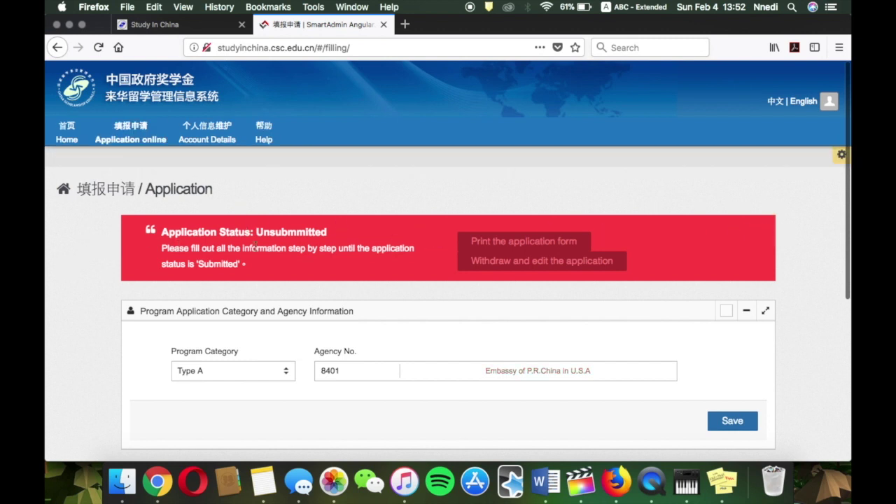
{"action": "scroll", "coordinate": [295, 196], "scroll_direction": "down", "scroll_amount": 3}
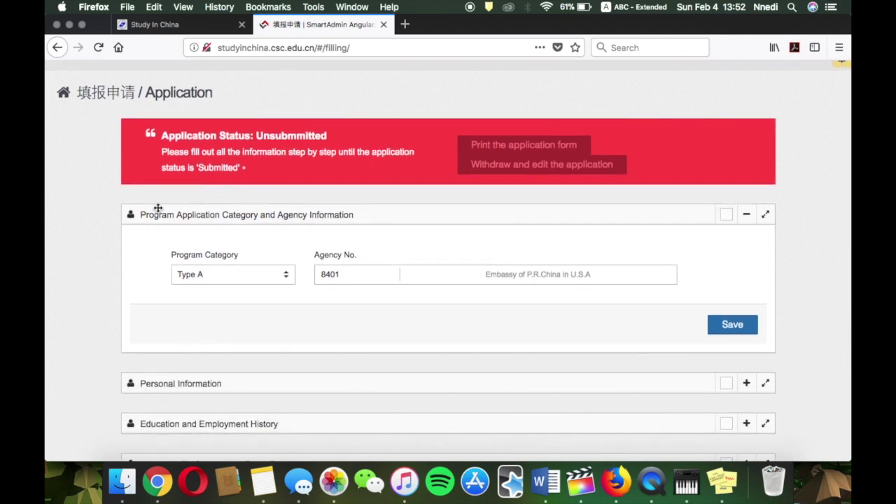
{"action": "scroll", "coordinate": [157, 208], "scroll_direction": "down", "scroll_amount": 2}
{"action": "scroll", "coordinate": [157, 207], "scroll_direction": "down", "scroll_amount": 1}
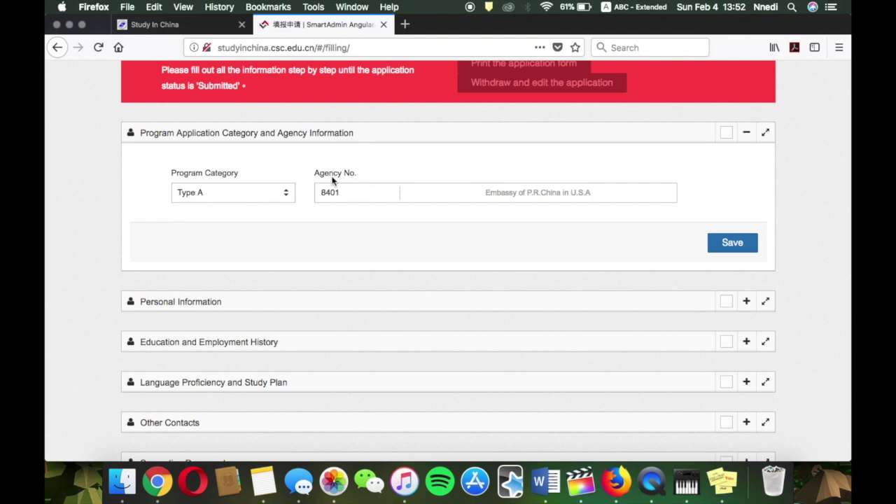
{"action": "left_click", "coordinate": [561, 198]}
{"action": "left_click", "coordinate": [732, 242]}
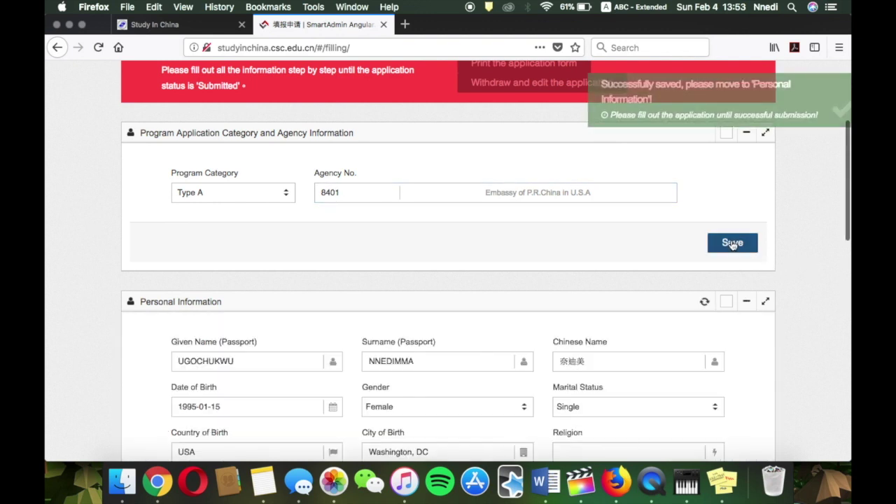
Step: Review the passport given name, surname and Chinese name in the personal information section, dismissing the save notification
{"action": "scroll", "coordinate": [774, 229], "scroll_direction": "down", "scroll_amount": 5}
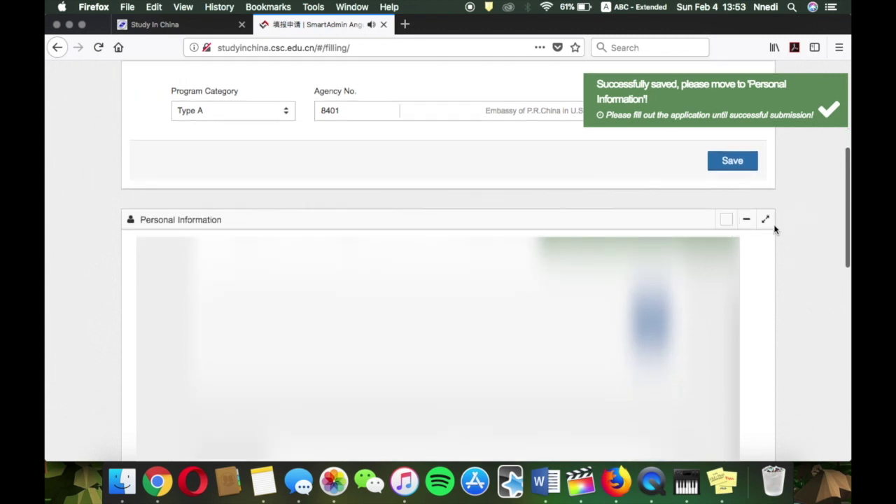
{"action": "scroll", "coordinate": [773, 229], "scroll_direction": "down", "scroll_amount": 1}
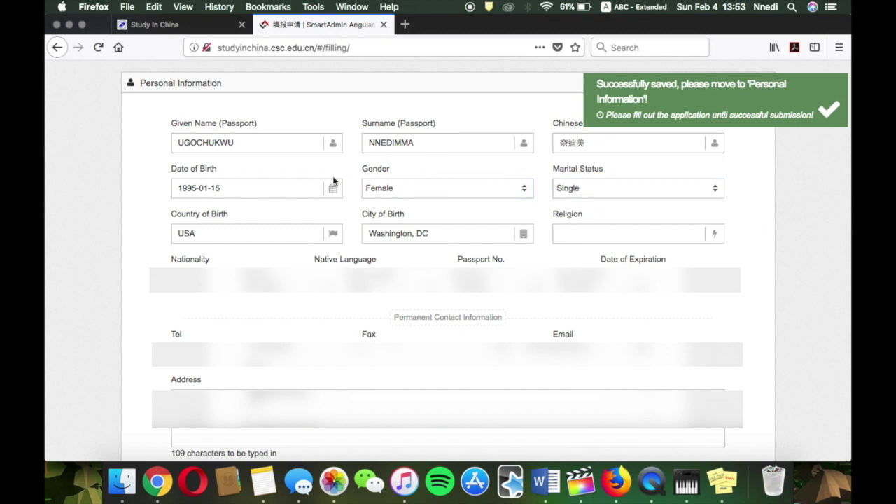
{"action": "left_click", "coordinate": [268, 151]}
{"action": "left_click", "coordinate": [389, 141]}
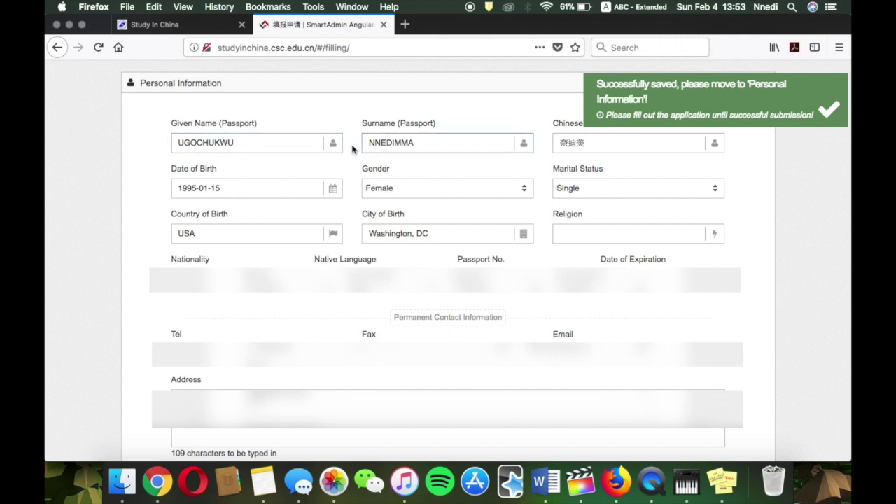
{"action": "left_click", "coordinate": [210, 144]}
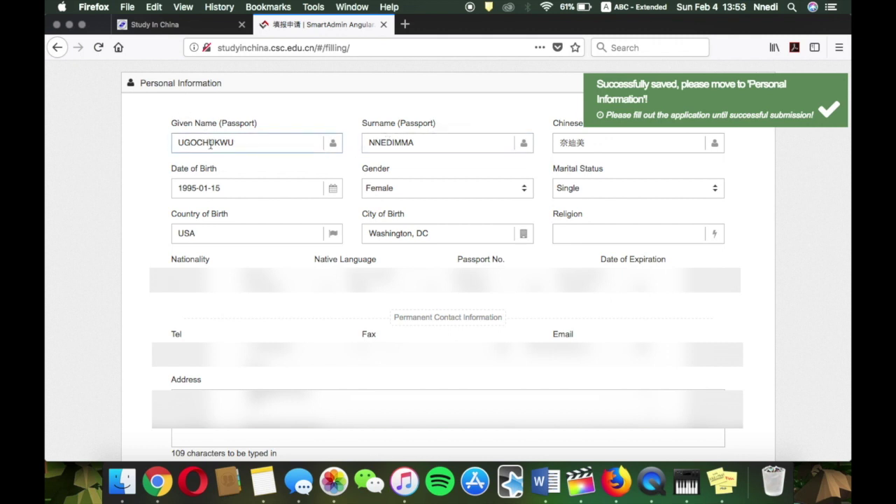
{"action": "left_click", "coordinate": [371, 143]}
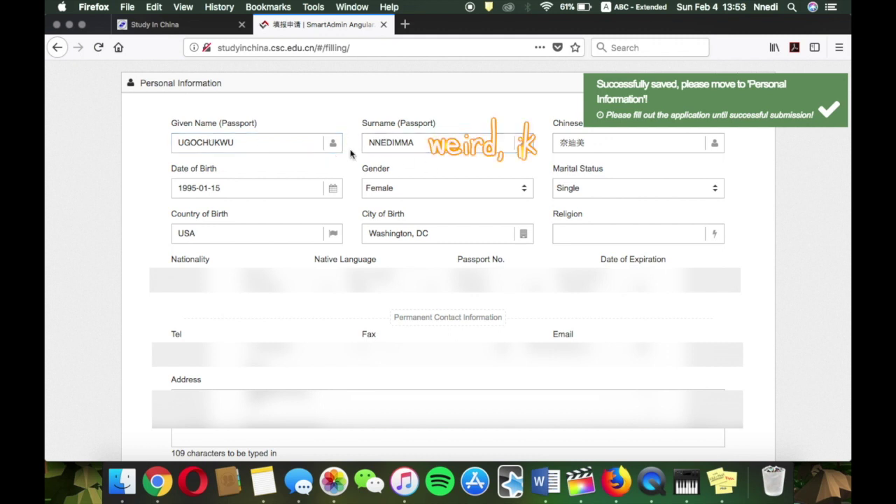
{"action": "left_click", "coordinate": [297, 157]}
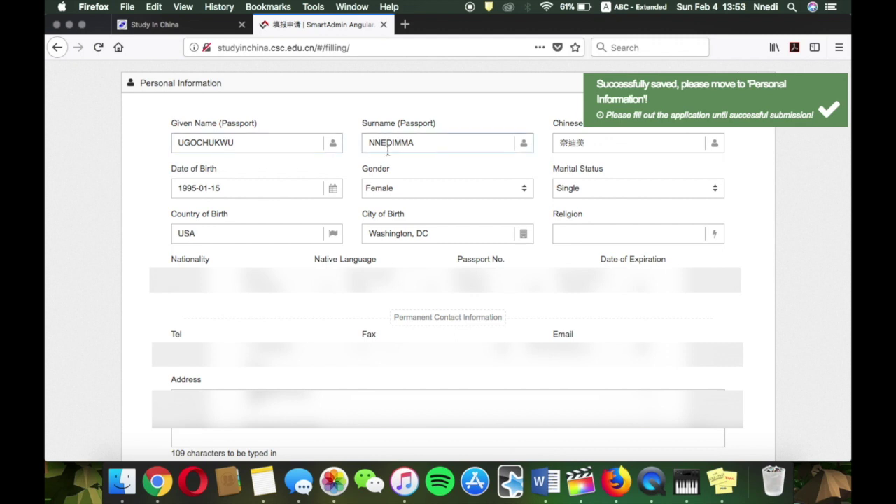
{"action": "left_click", "coordinate": [414, 146]}
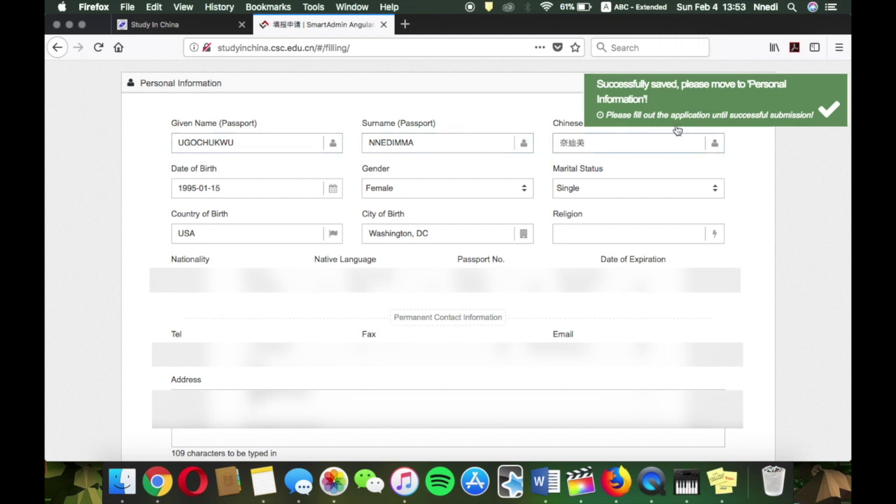
{"action": "left_click_drag", "start_coordinate": [678, 116], "coordinate": [808, 118]}
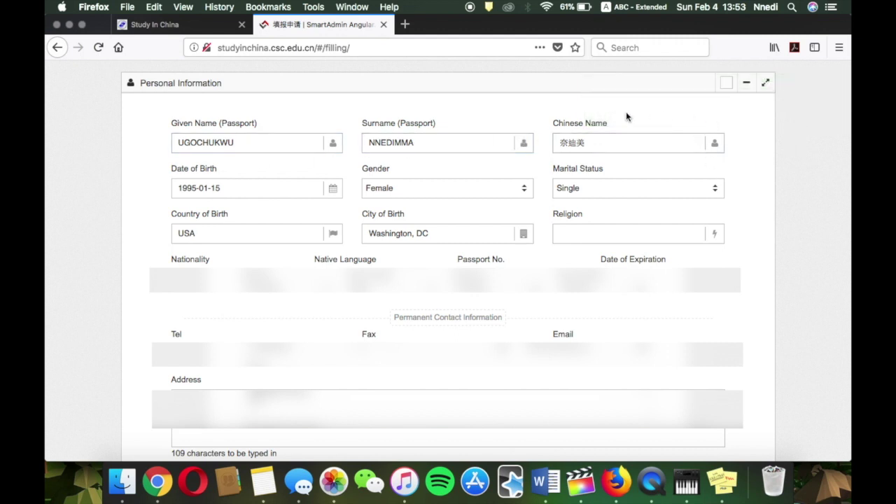
{"action": "left_click", "coordinate": [591, 149]}
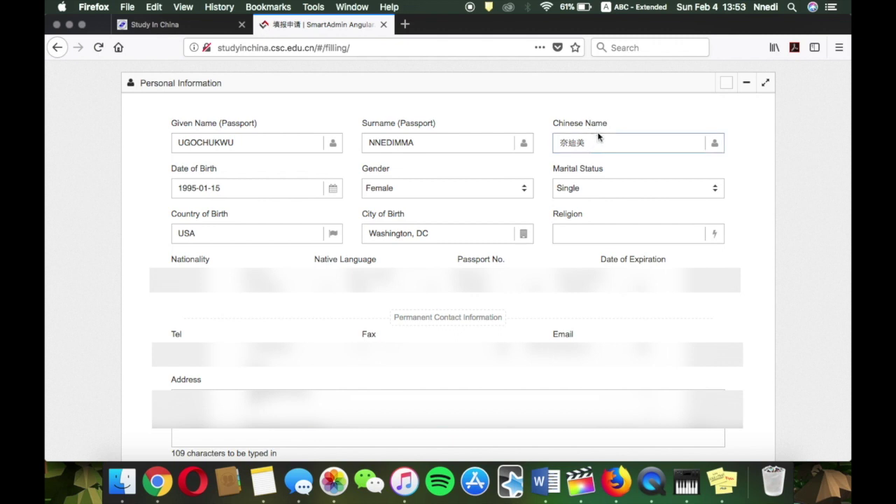
{"action": "left_click", "coordinate": [596, 132]}
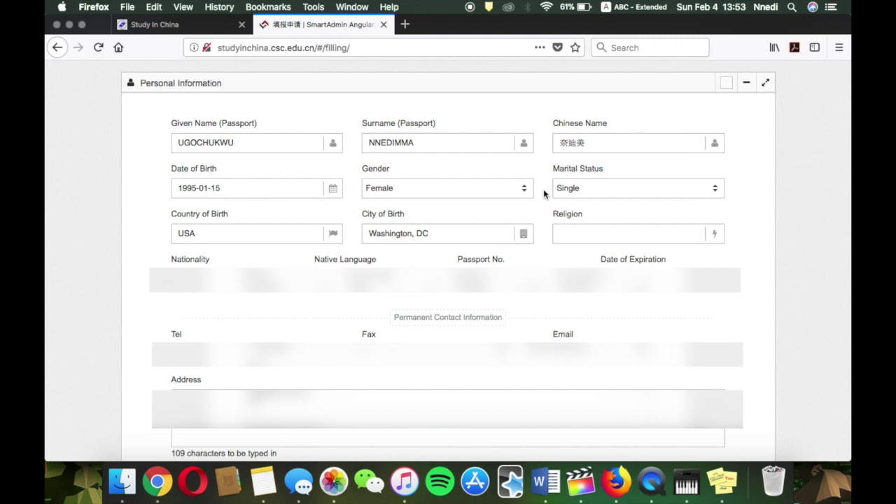
Step: Examine the remaining personal information, including the passport details and the permanent and current contact information
{"action": "scroll", "coordinate": [543, 189], "scroll_direction": "down", "scroll_amount": 3}
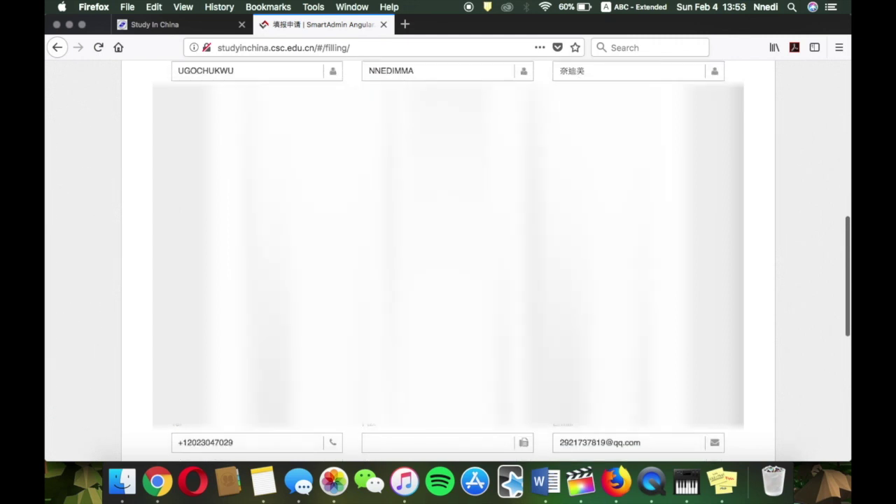
{"action": "scroll", "coordinate": [448, 252], "scroll_direction": "down", "scroll_amount": 5}
{"action": "scroll", "coordinate": [448, 252], "scroll_direction": "down", "scroll_amount": 2}
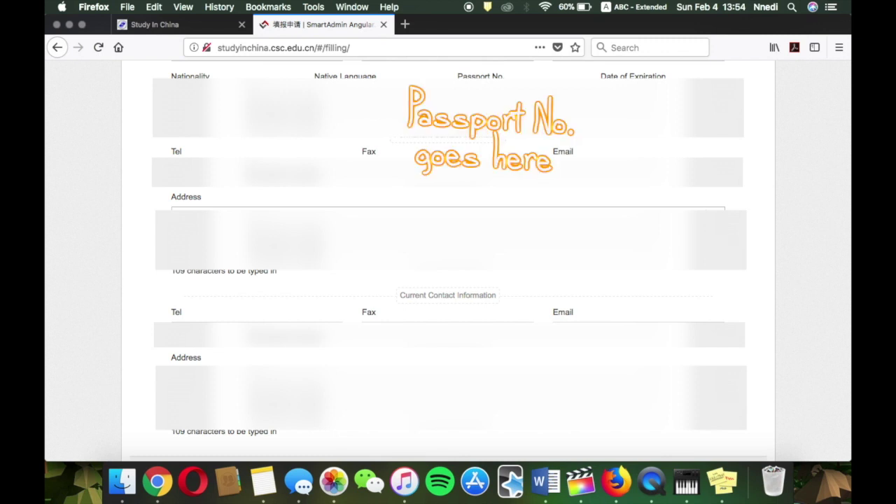
{"action": "scroll", "coordinate": [606, 142], "scroll_direction": "down", "scroll_amount": 10}
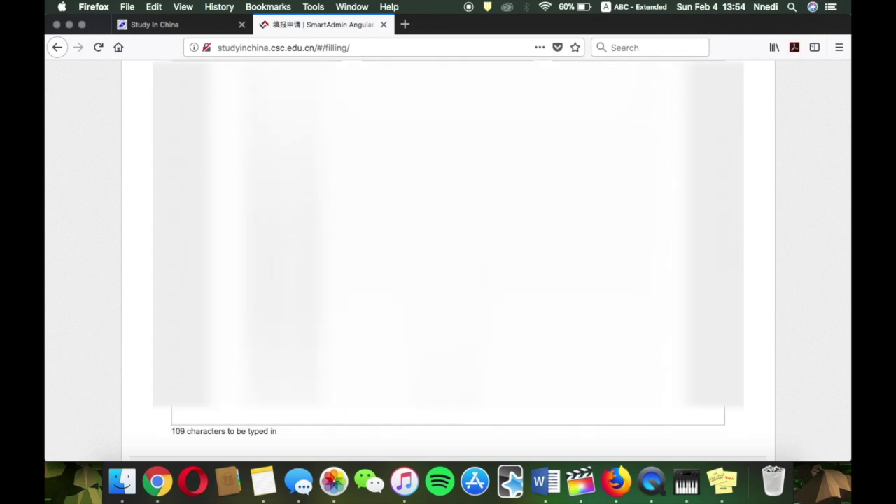
{"action": "scroll", "coordinate": [448, 259], "scroll_direction": "down", "scroll_amount": 1}
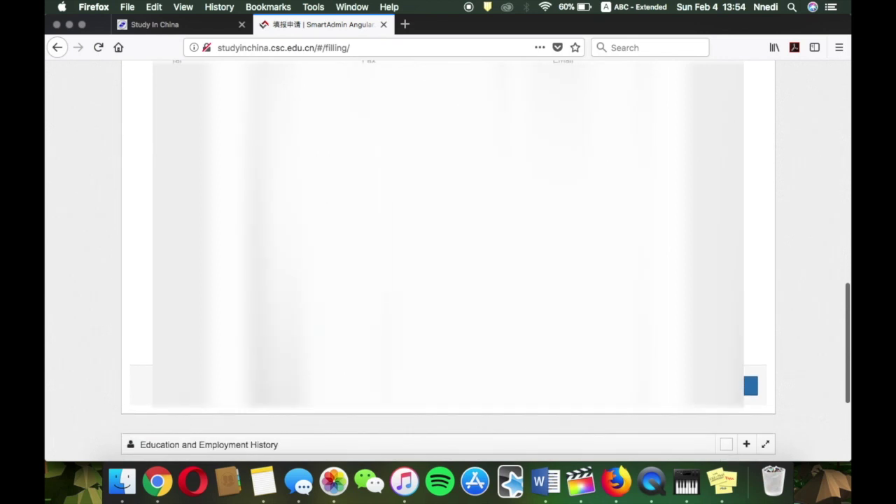
{"action": "scroll", "coordinate": [448, 259], "scroll_direction": "up", "scroll_amount": 1}
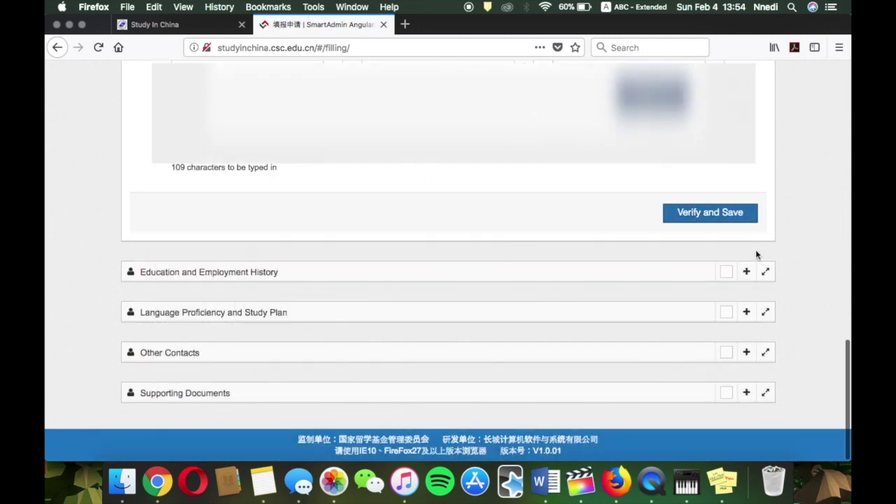
Step: Expand the education and employment history section and review its highest education, other certificates and employment entries
{"action": "left_click", "coordinate": [746, 271]}
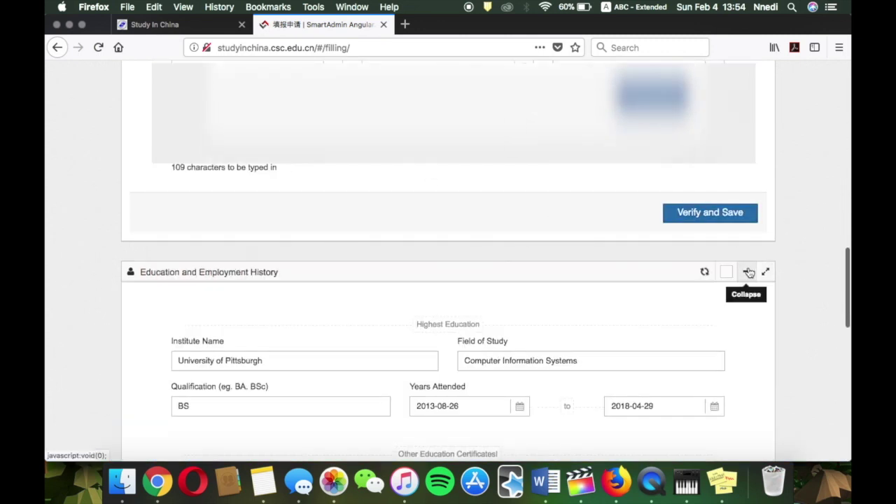
{"action": "scroll", "coordinate": [606, 289], "scroll_direction": "down", "scroll_amount": 5}
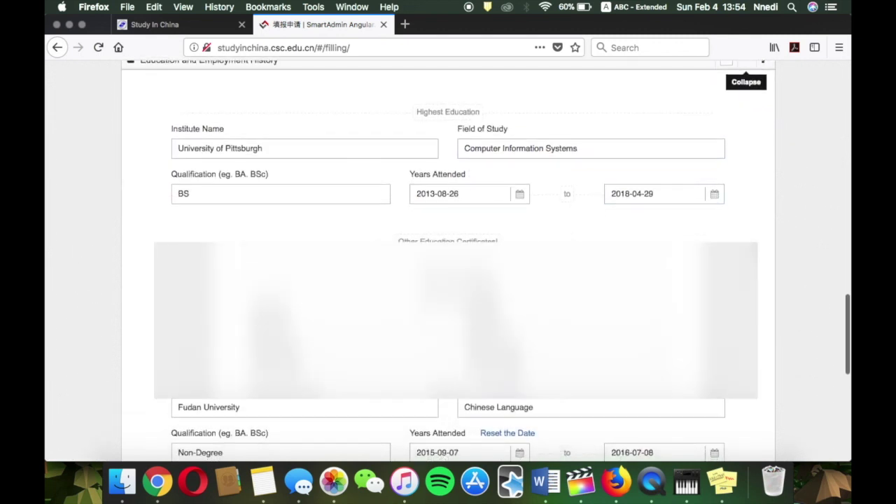
{"action": "scroll", "coordinate": [448, 280], "scroll_direction": "up", "scroll_amount": 1}
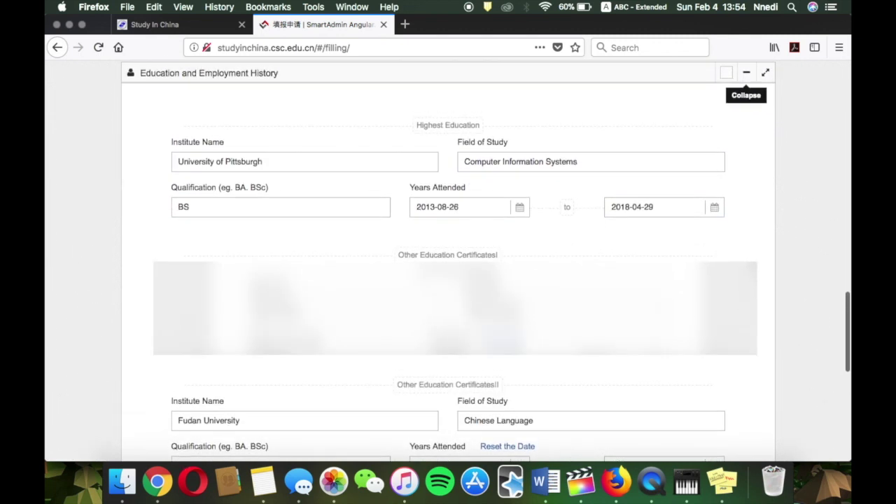
{"action": "left_click", "coordinate": [306, 157]}
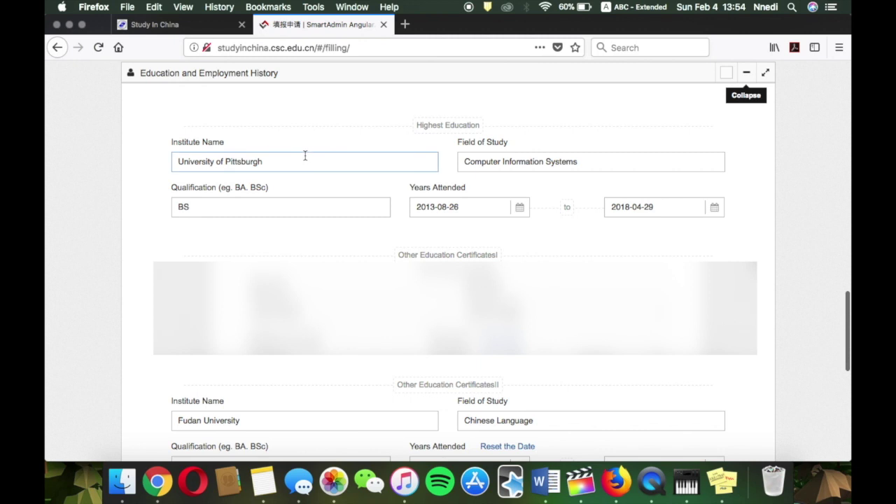
{"action": "left_click", "coordinate": [481, 208]}
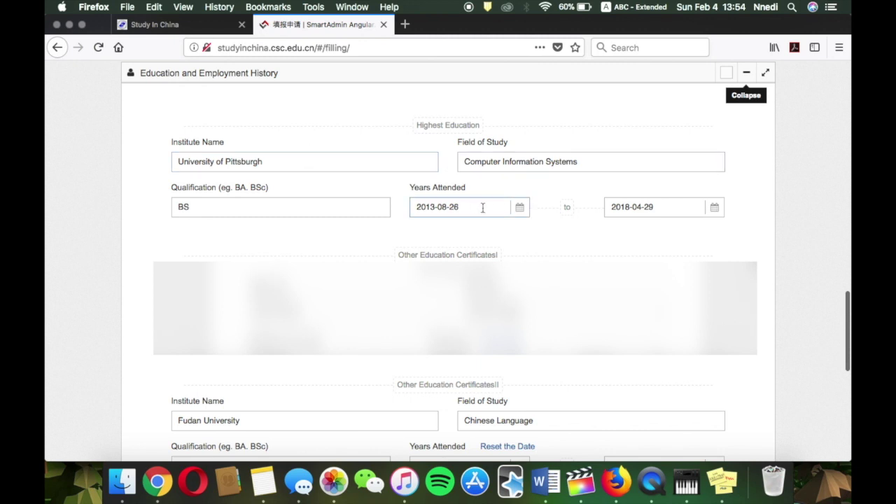
{"action": "left_click", "coordinate": [379, 248]}
{"action": "scroll", "coordinate": [448, 280], "scroll_direction": "down", "scroll_amount": 4}
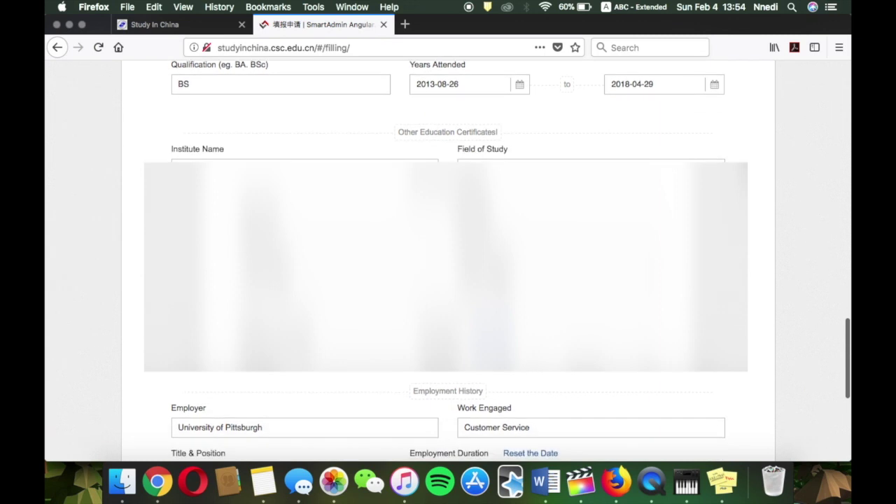
{"action": "scroll", "coordinate": [332, 327], "scroll_direction": "down", "scroll_amount": 4}
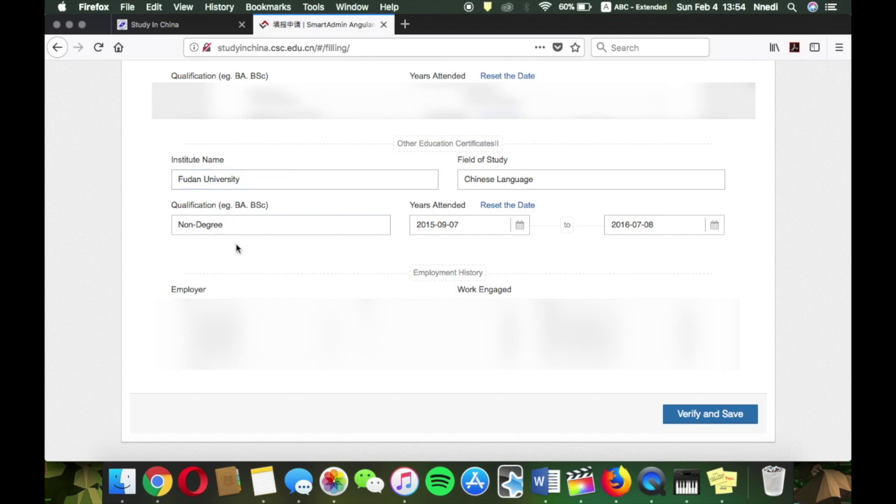
{"action": "scroll", "coordinate": [296, 249], "scroll_direction": "down", "scroll_amount": 3}
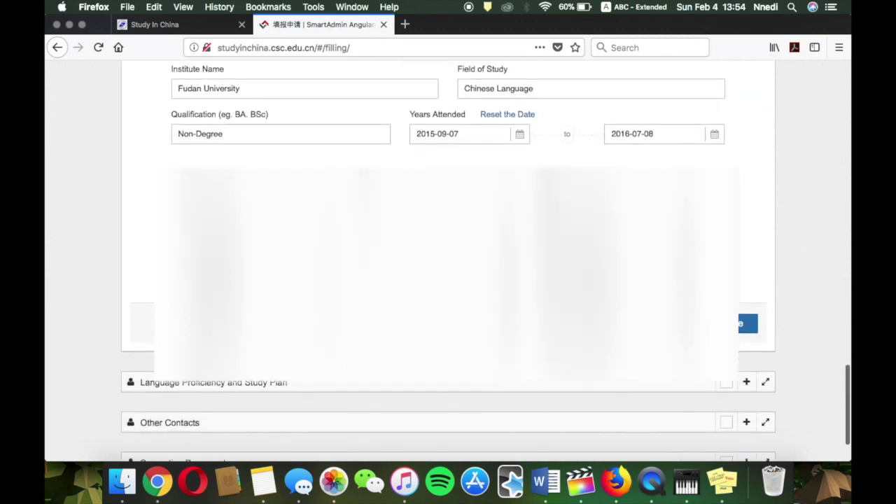
{"action": "scroll", "coordinate": [296, 250], "scroll_direction": "down", "scroll_amount": 1}
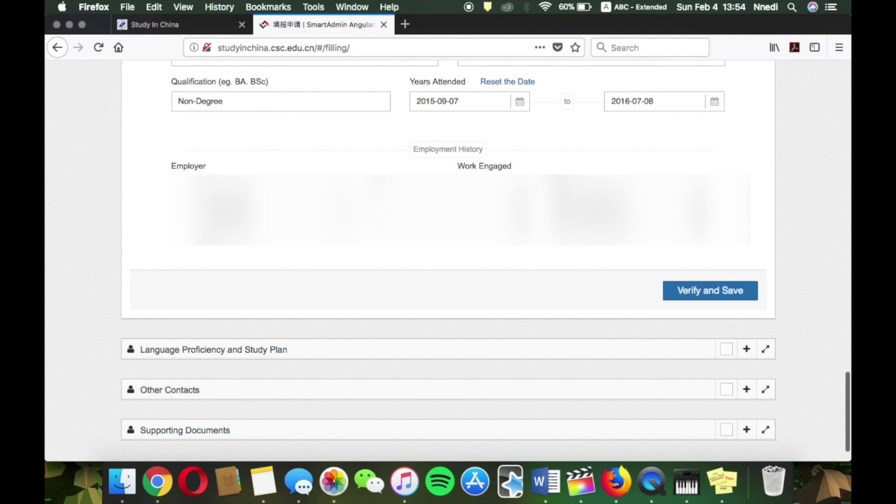
{"action": "scroll", "coordinate": [628, 294], "scroll_direction": "down", "scroll_amount": 1}
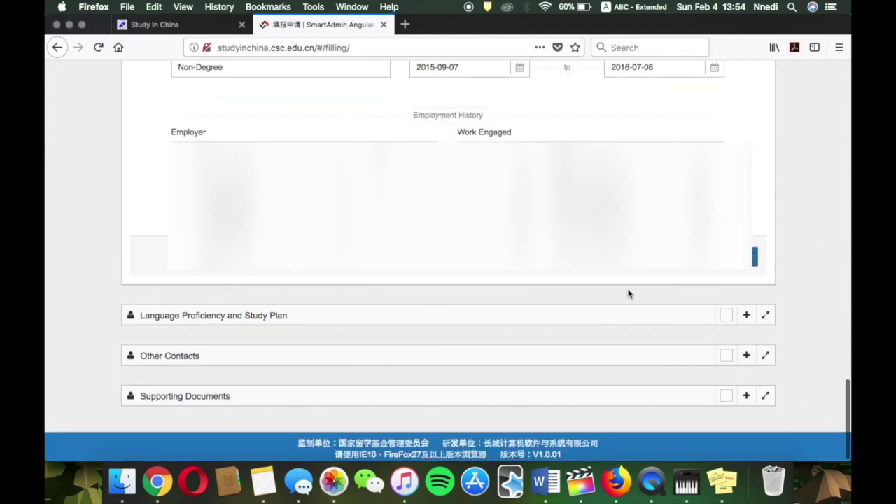
Step: Expand the Language Proficiency and Study Plan section and check the Chinese proficiency options and the HSK certificate level field
{"action": "left_click", "coordinate": [745, 315]}
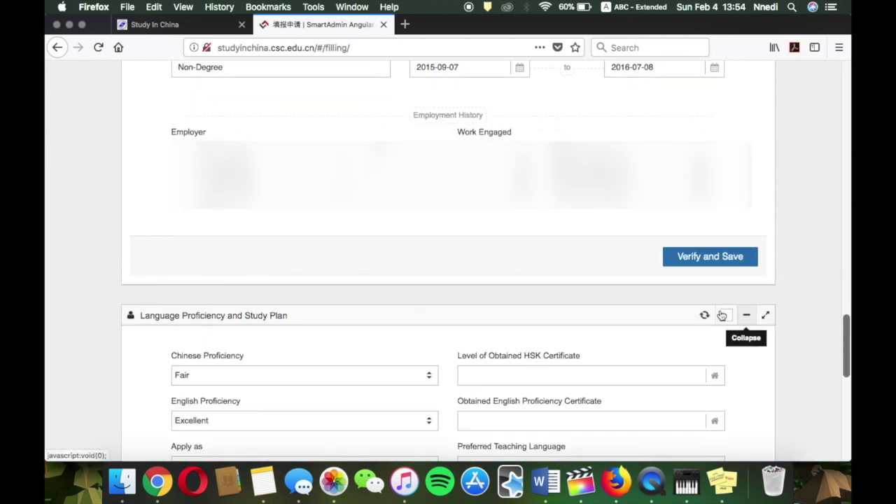
{"action": "scroll", "coordinate": [576, 324], "scroll_direction": "down", "scroll_amount": 5}
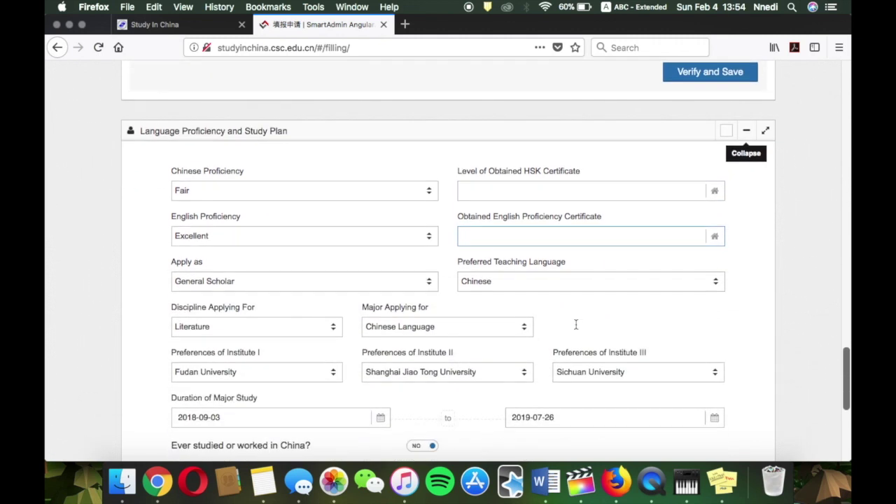
{"action": "scroll", "coordinate": [576, 324], "scroll_direction": "down", "scroll_amount": 1}
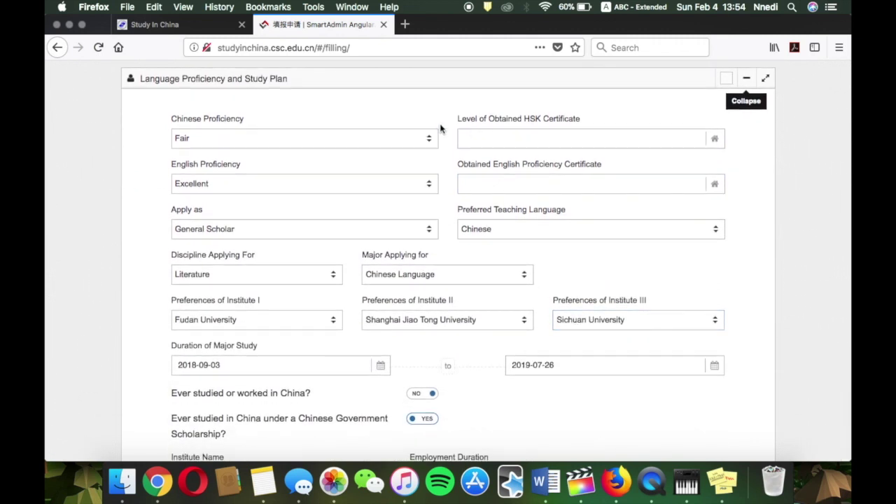
{"action": "left_click", "coordinate": [251, 144]}
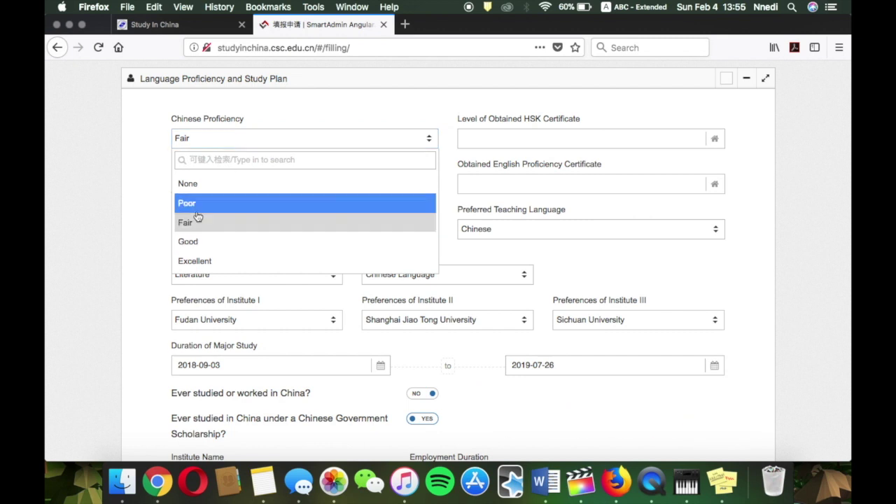
{"action": "left_click", "coordinate": [133, 186]}
{"action": "left_click", "coordinate": [551, 138]}
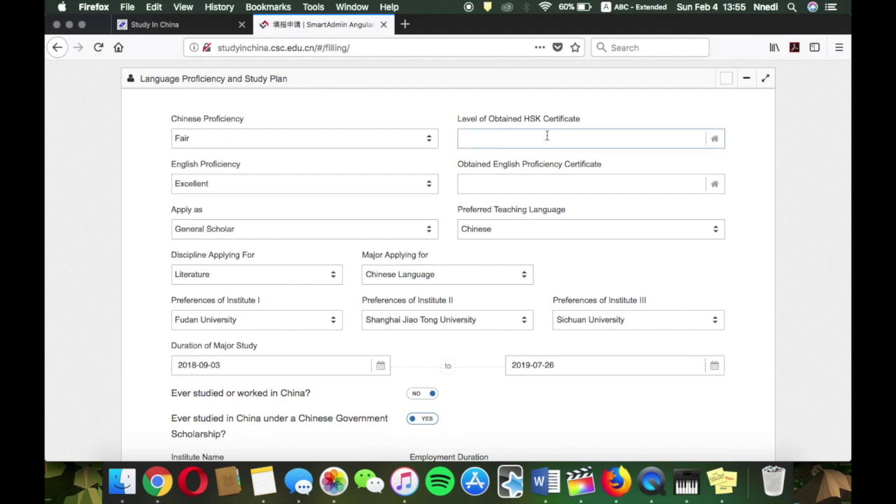
{"action": "left_click", "coordinate": [392, 168]}
{"action": "left_click", "coordinate": [544, 131]}
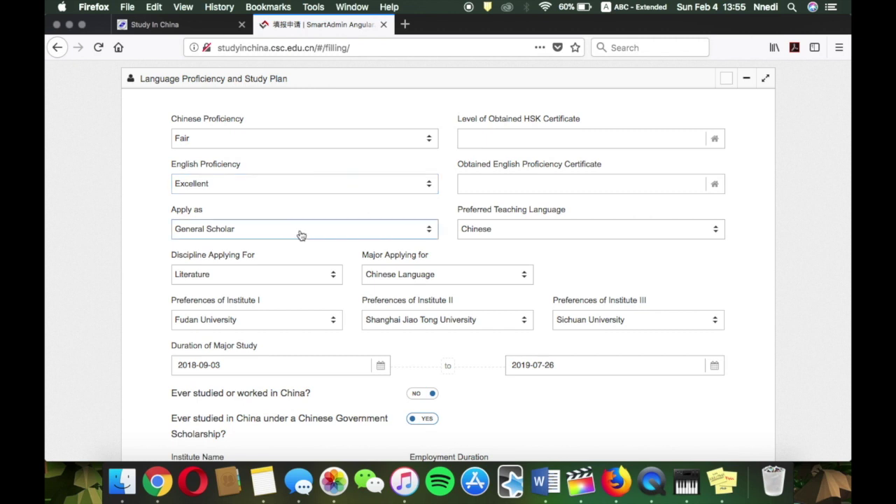
Step: Check the applicant category options and review the discipline, major, institute preferences, study duration and previous study in China entries
{"action": "scroll", "coordinate": [303, 236], "scroll_direction": "down", "scroll_amount": 1}
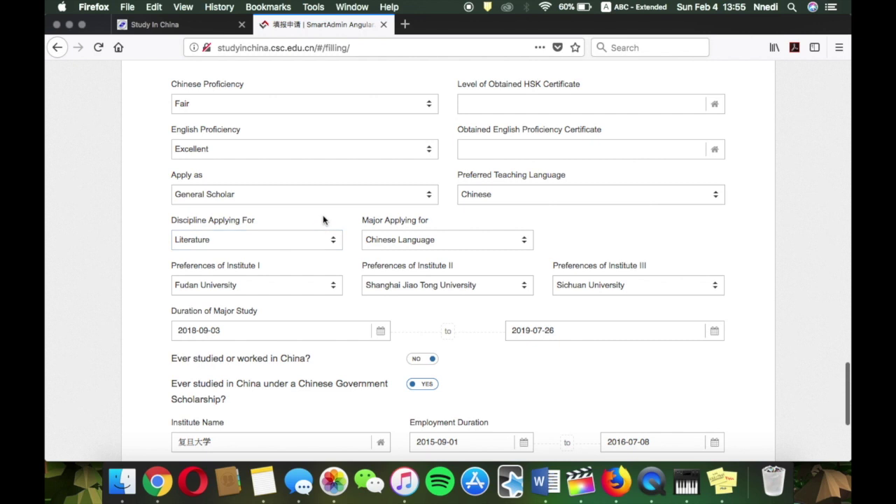
{"action": "left_click", "coordinate": [239, 197]}
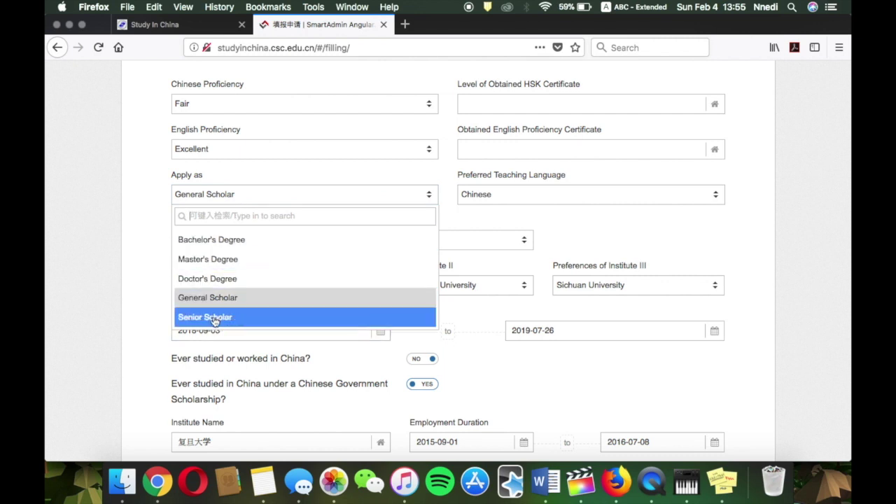
{"action": "left_click", "coordinate": [149, 258]}
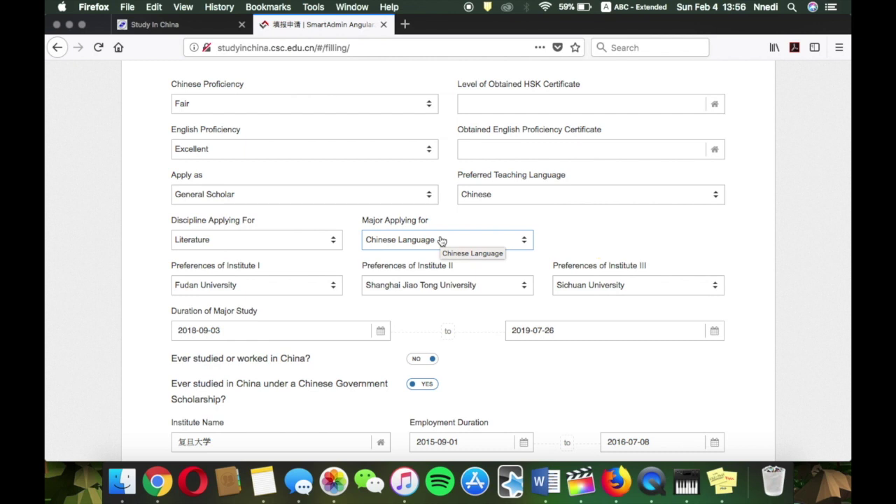
{"action": "scroll", "coordinate": [354, 283], "scroll_direction": "down", "scroll_amount": 3}
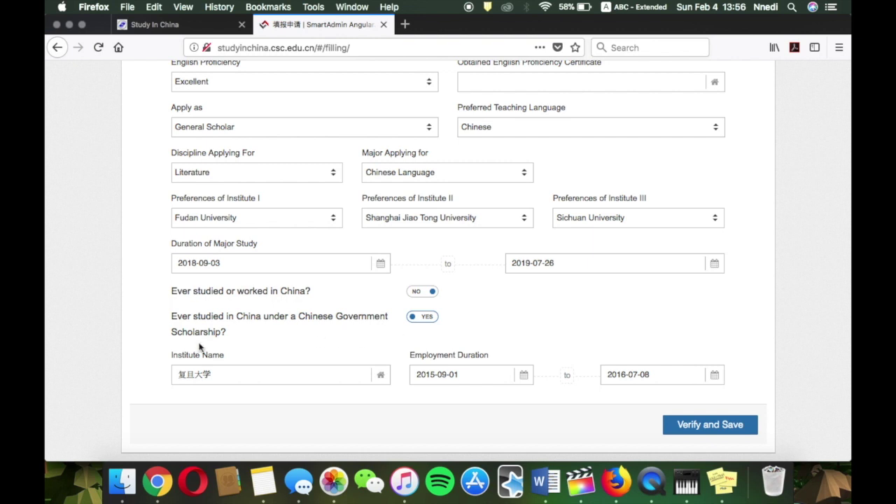
{"action": "scroll", "coordinate": [580, 326], "scroll_direction": "down", "scroll_amount": 3}
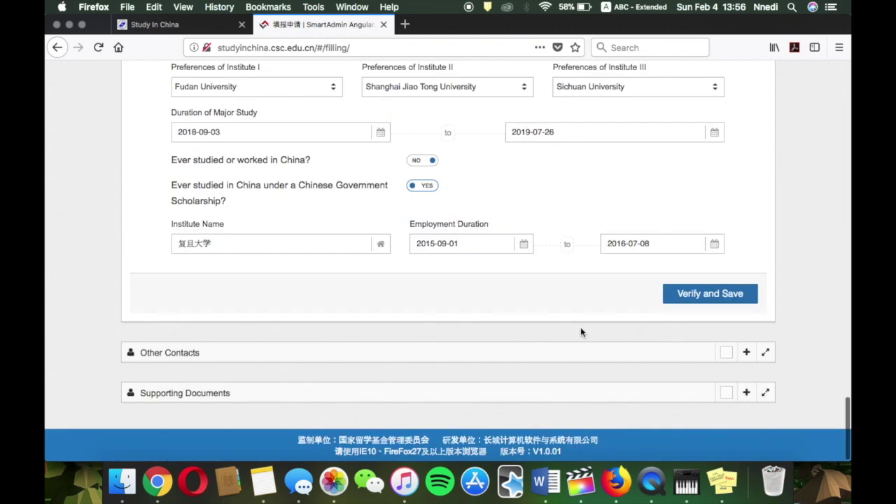
Step: Expand the Other Contacts section and review its contact in China and family member fields
{"action": "left_click", "coordinate": [748, 353]}
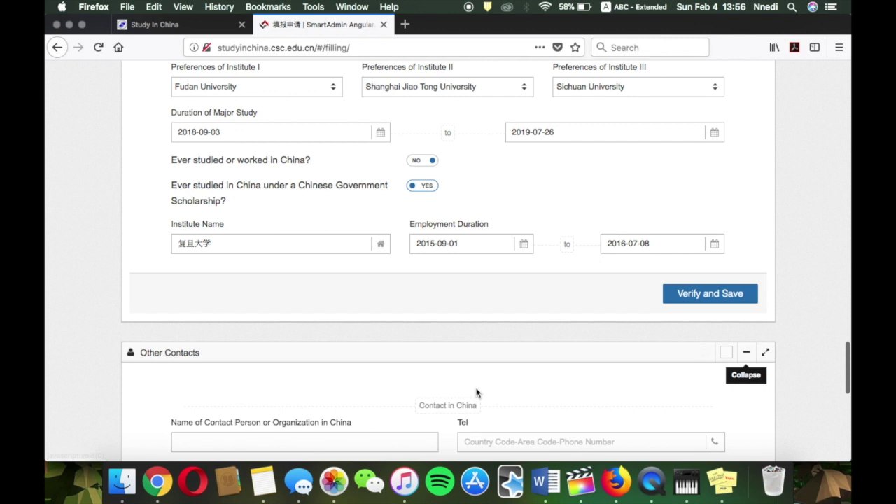
{"action": "scroll", "coordinate": [476, 392], "scroll_direction": "down", "scroll_amount": 7}
{"action": "scroll", "coordinate": [492, 326], "scroll_direction": "up", "scroll_amount": 2}
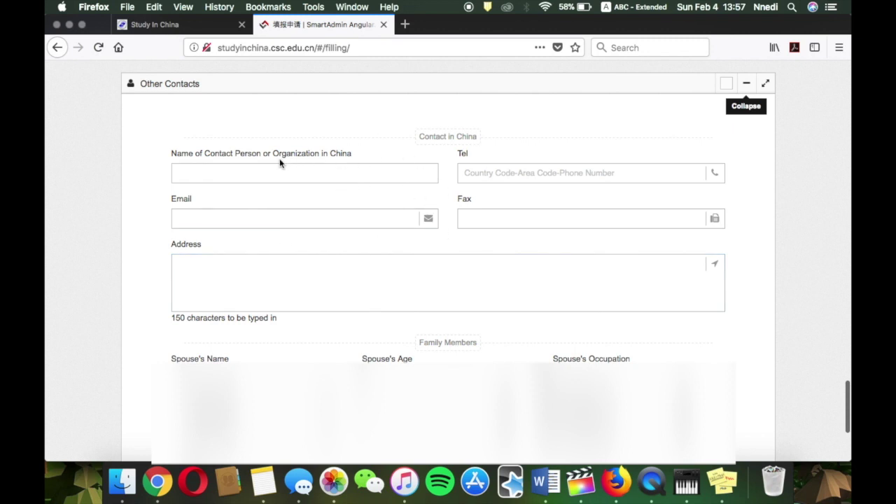
{"action": "scroll", "coordinate": [418, 200], "scroll_direction": "down", "scroll_amount": 1}
{"action": "left_click", "coordinate": [417, 194]}
{"action": "scroll", "coordinate": [448, 266], "scroll_direction": "down", "scroll_amount": 3}
{"action": "scroll", "coordinate": [448, 266], "scroll_direction": "up", "scroll_amount": 3}
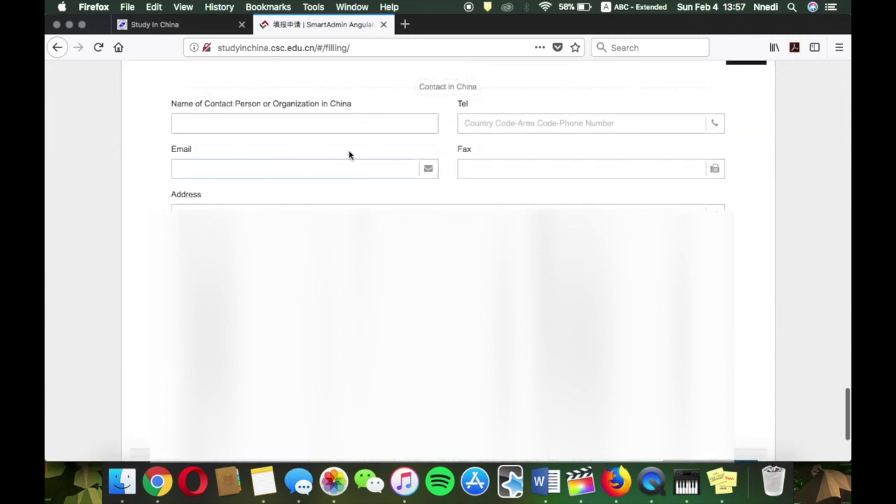
{"action": "scroll", "coordinate": [370, 161], "scroll_direction": "down", "scroll_amount": 5}
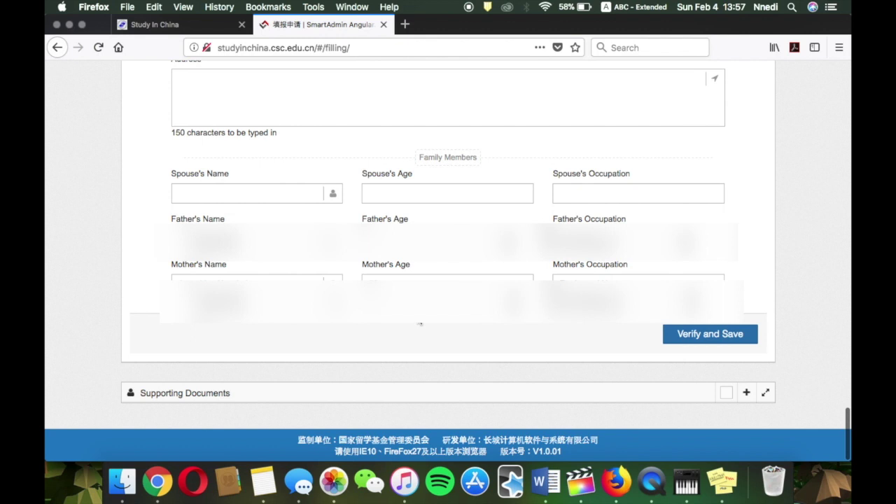
Step: Expand the Supporting Documents section and examine which documents are mandatory and which files are uploaded, down to the end of the list
{"action": "left_click", "coordinate": [747, 393]}
{"action": "scroll", "coordinate": [535, 382], "scroll_direction": "down", "scroll_amount": 1}
{"action": "scroll", "coordinate": [534, 381], "scroll_direction": "down", "scroll_amount": 10}
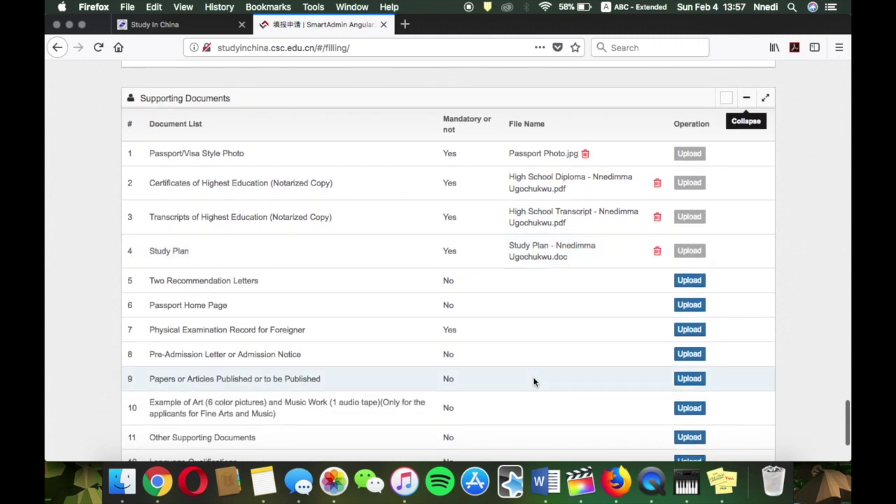
{"action": "scroll", "coordinate": [534, 382], "scroll_direction": "down", "scroll_amount": 1}
{"action": "scroll", "coordinate": [533, 381], "scroll_direction": "up", "scroll_amount": 1}
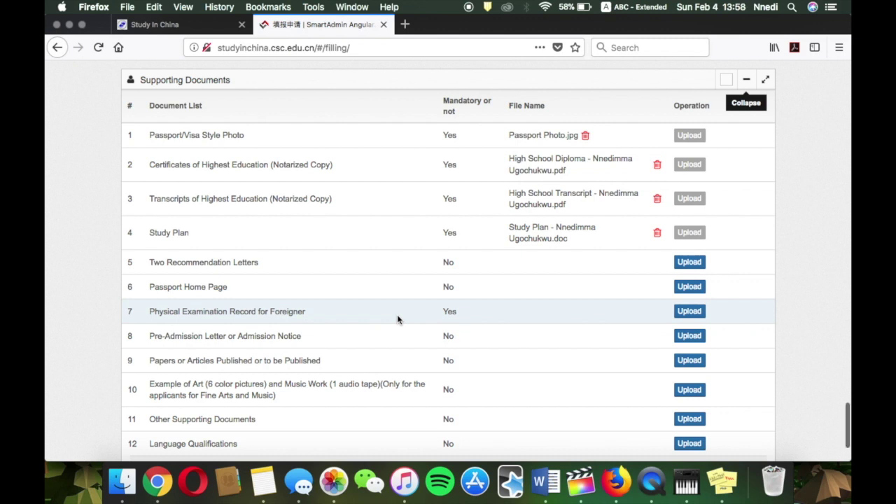
{"action": "scroll", "coordinate": [397, 319], "scroll_direction": "down", "scroll_amount": 2}
{"action": "scroll", "coordinate": [397, 319], "scroll_direction": "up", "scroll_amount": 1}
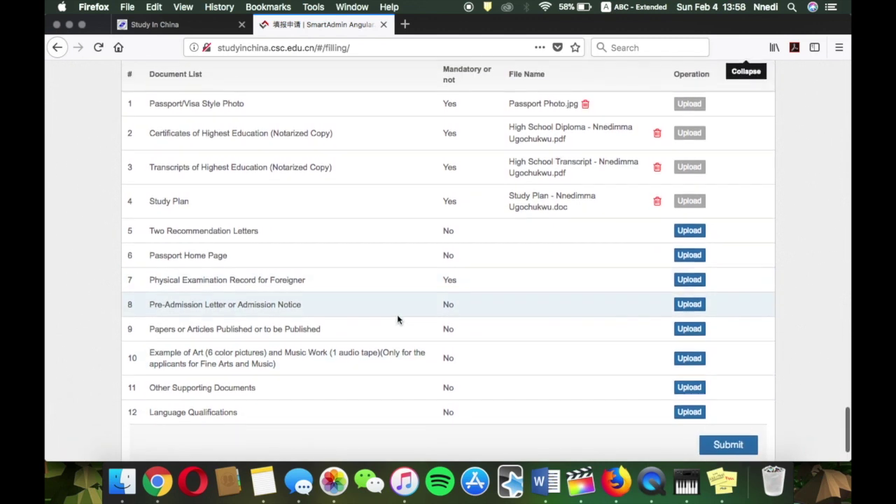
{"action": "scroll", "coordinate": [397, 315], "scroll_direction": "down", "scroll_amount": 1}
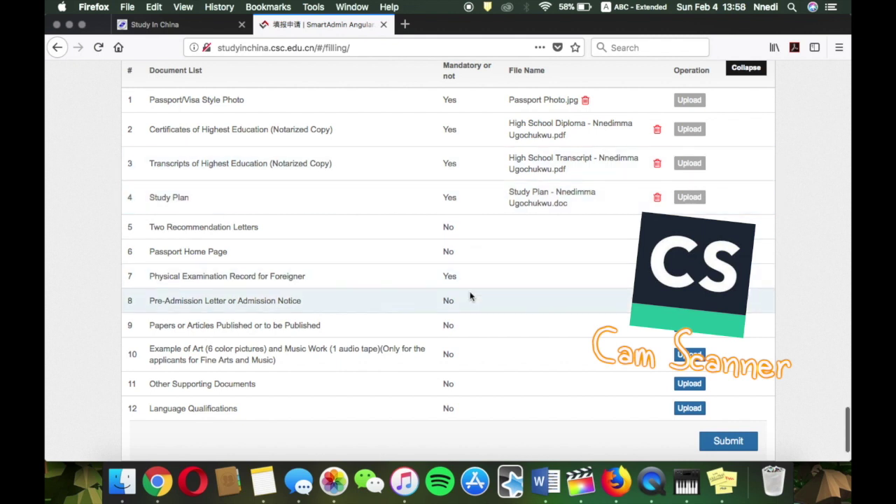
{"action": "scroll", "coordinate": [470, 298], "scroll_direction": "down", "scroll_amount": 1}
{"action": "scroll", "coordinate": [470, 297], "scroll_direction": "down", "scroll_amount": 3}
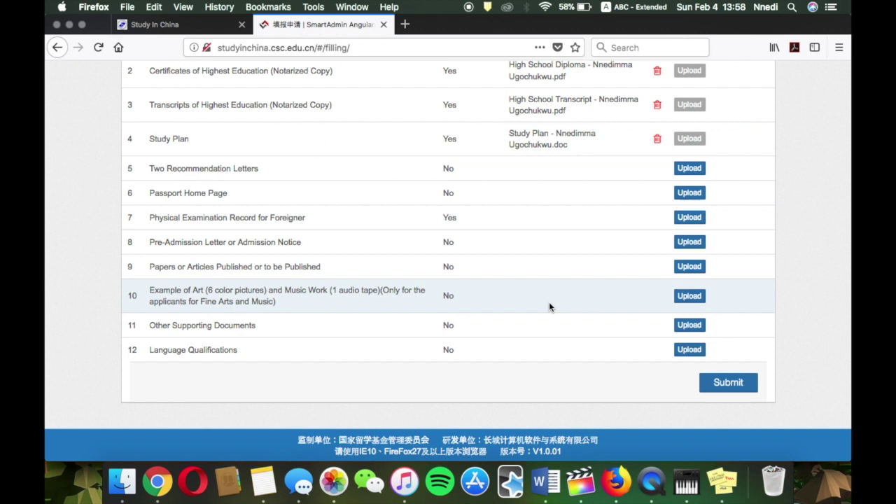
{"action": "key", "text": "super+r"}
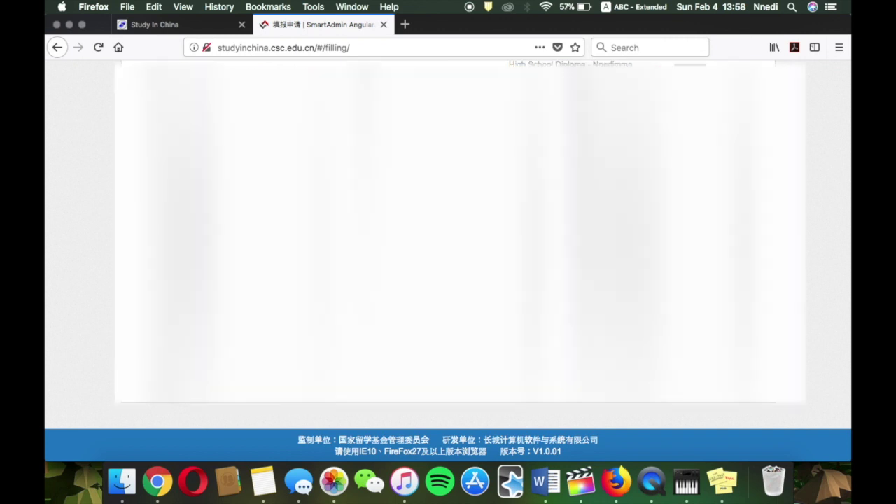